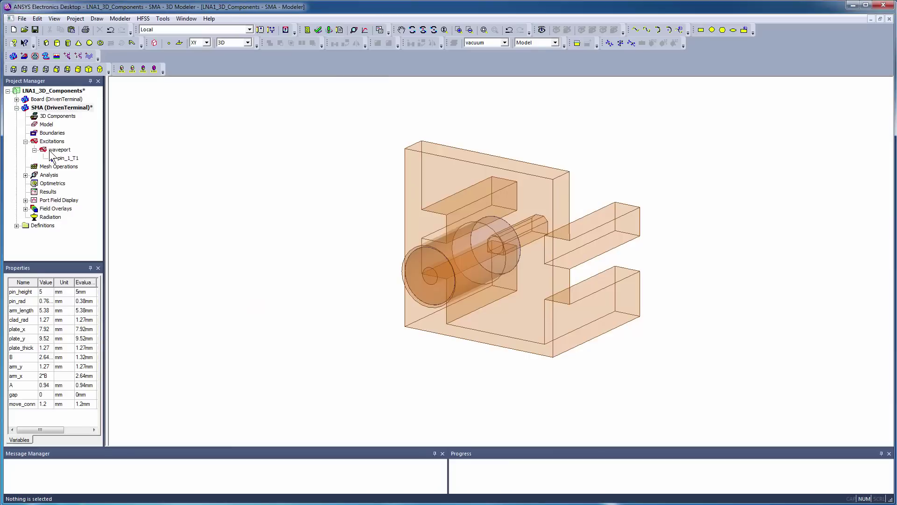
Check the waveport and pin_1_T1 terminal, then select all connector objects for Create 3D Component.
click(50, 151)
click(62, 159)
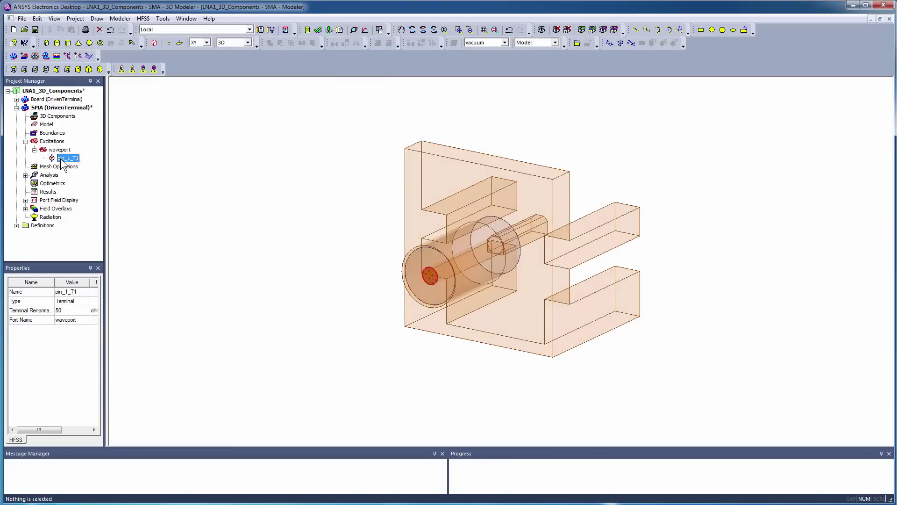
click(258, 219)
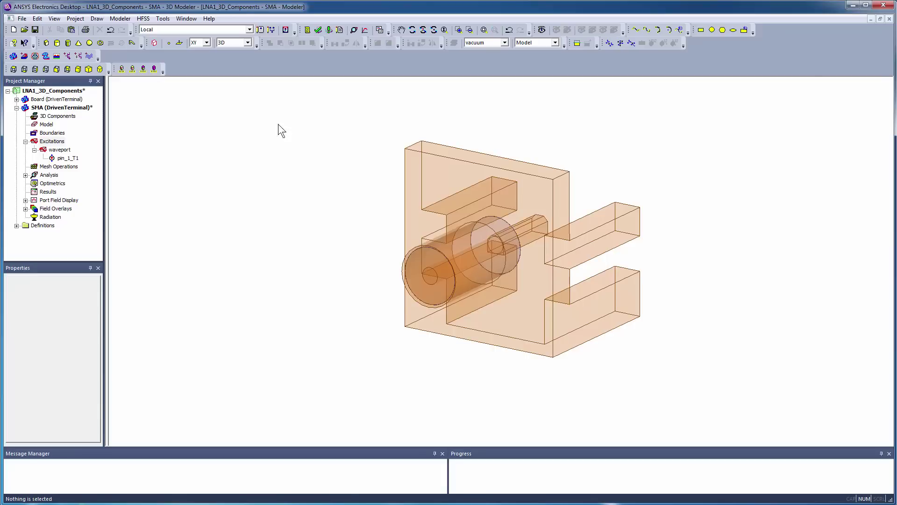
drag(283, 145, 642, 390)
right_click(204, 181)
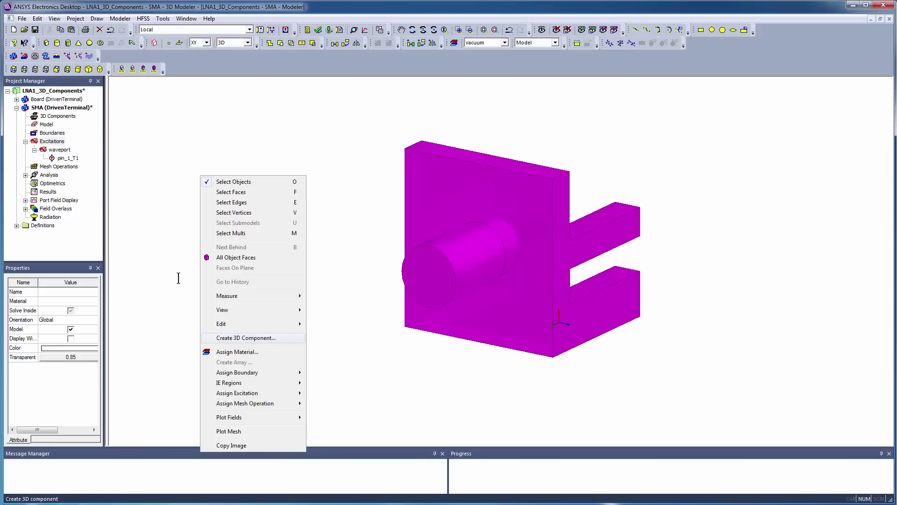
click(215, 337)
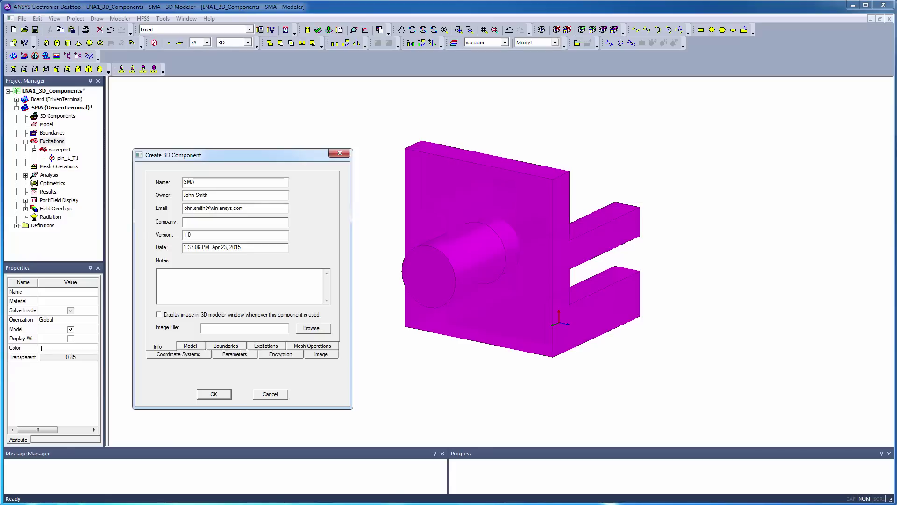
Enter notes 'SMA Connector' and company ANSYS, and display ansys_logo.bmp as the component image.
text(SMA Connector)
click(193, 224)
text(ANSYS)
click(158, 314)
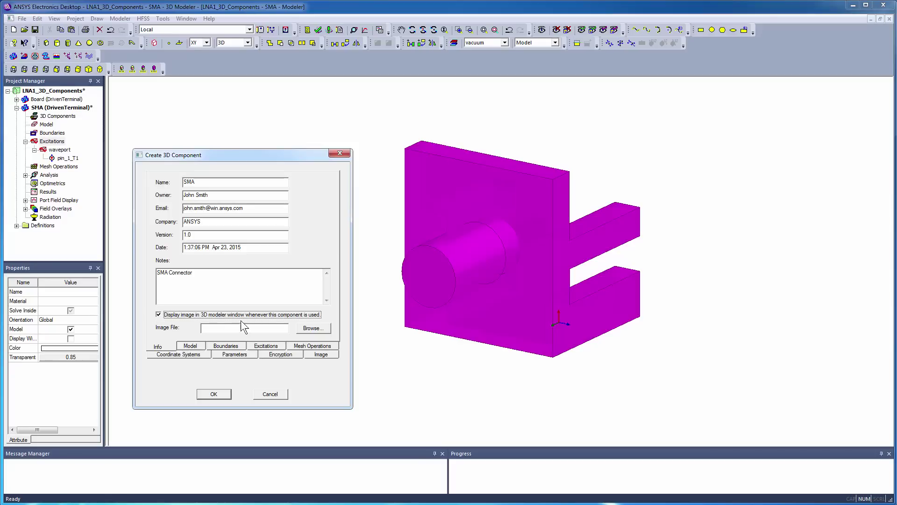
click(300, 328)
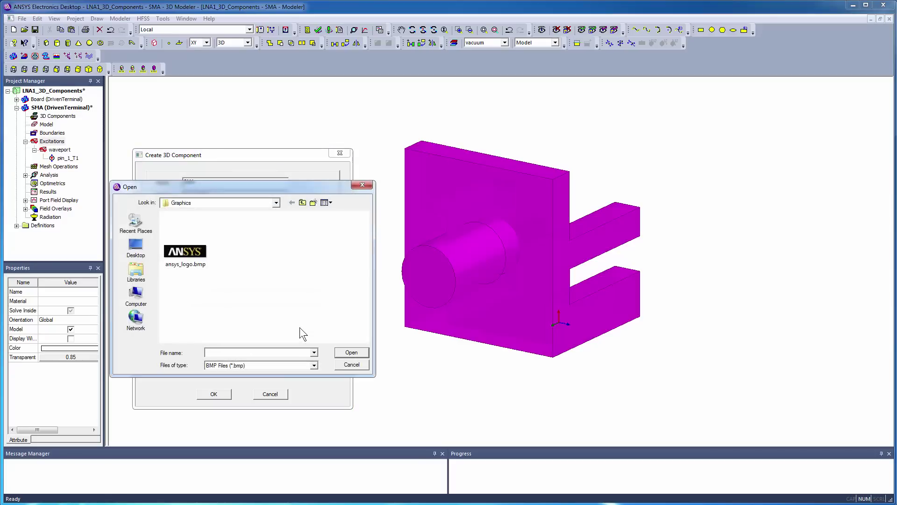
click(200, 265)
click(352, 352)
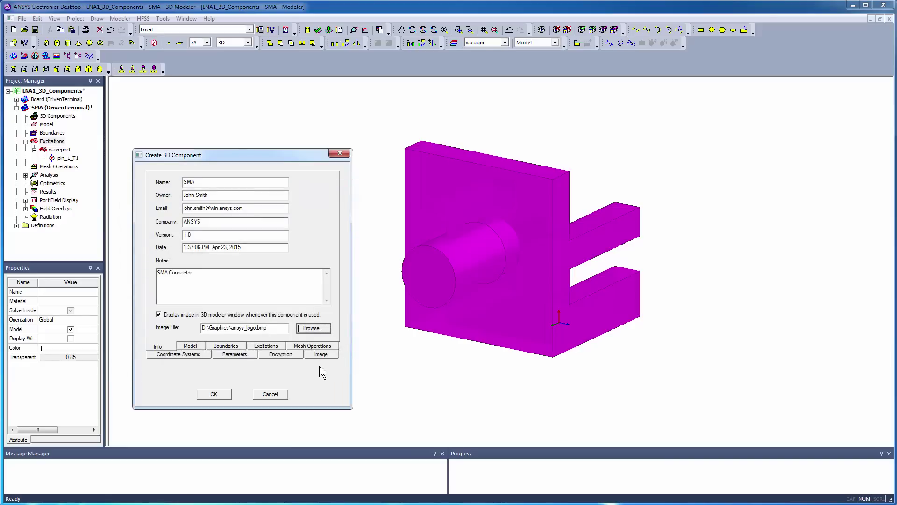
Review the Parameters and Image tabs, then enable Encrypt File with an access password.
click(217, 355)
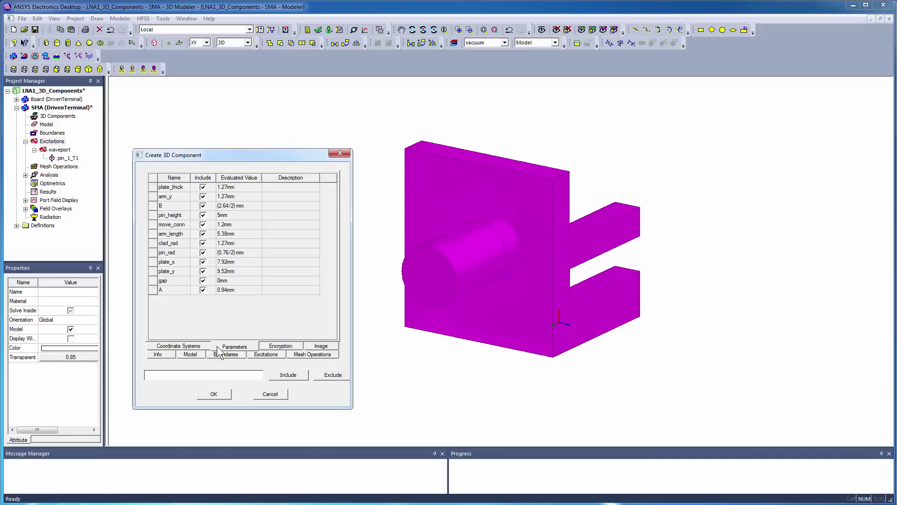
click(327, 348)
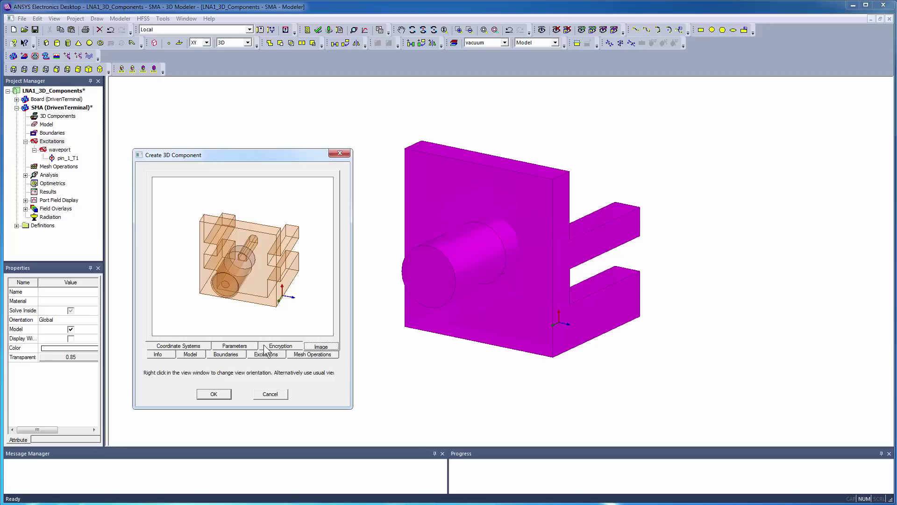
click(264, 348)
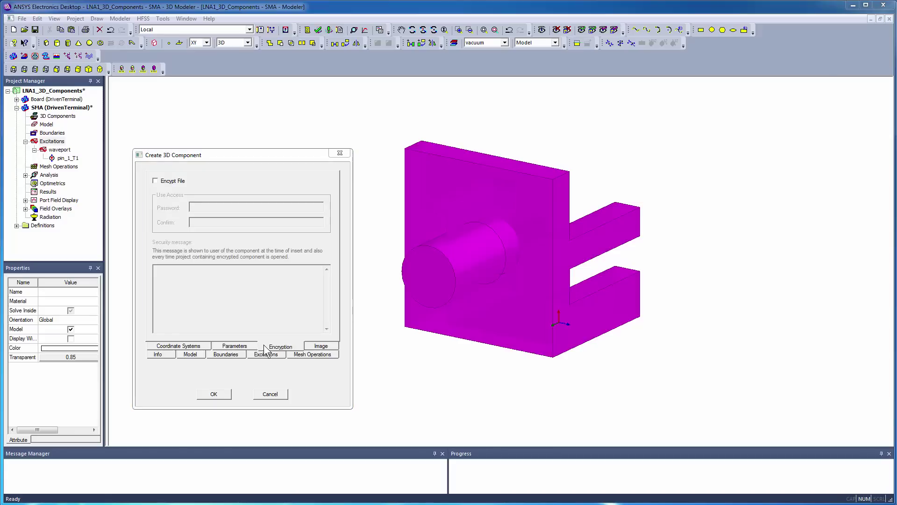
click(155, 181)
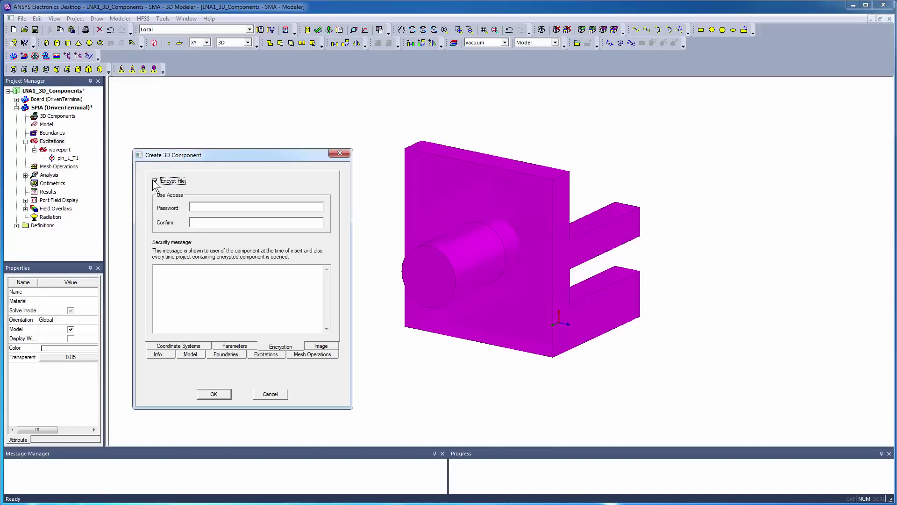
click(200, 206)
text(1231234)
Save SMA.a3dcomp into the UserLib 3DComponents folder and collapse the SMA design.
click(211, 392)
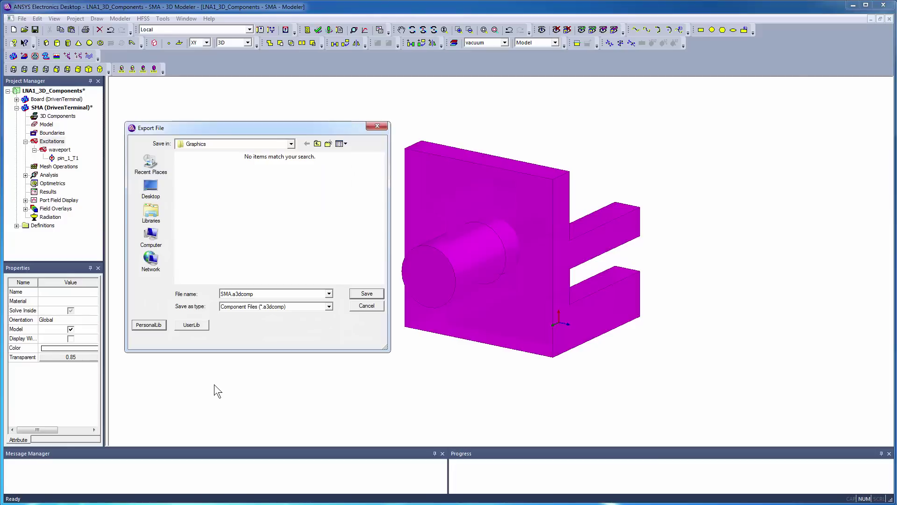
click(180, 324)
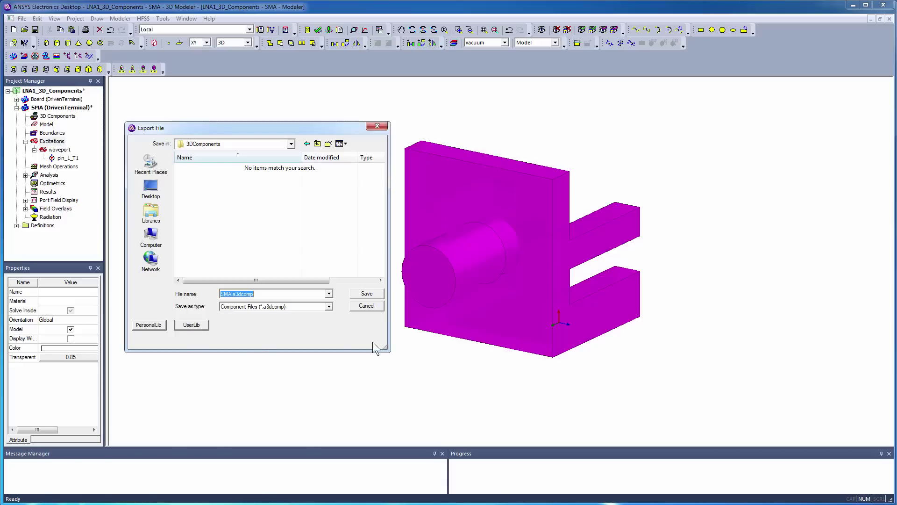
click(377, 292)
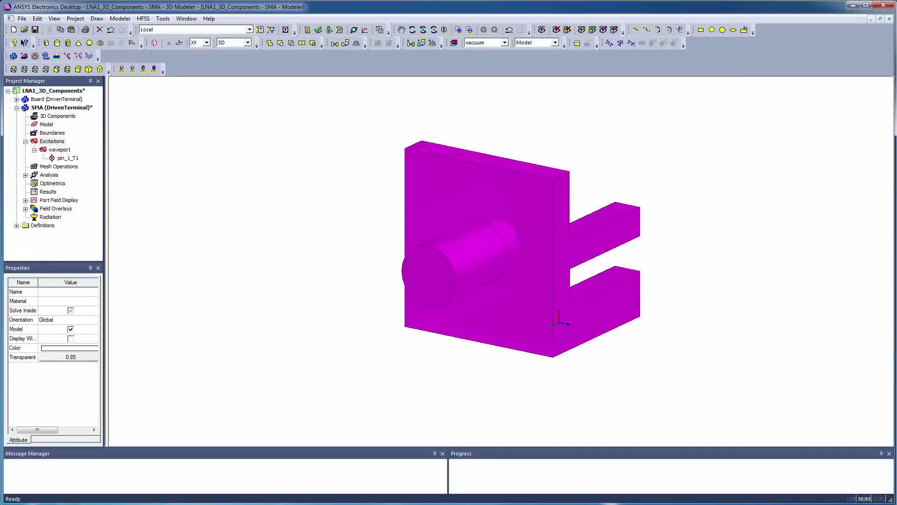
click(16, 107)
Open the Board design and insert an SMA instance from UserLib under 3D Components.
double_click(34, 99)
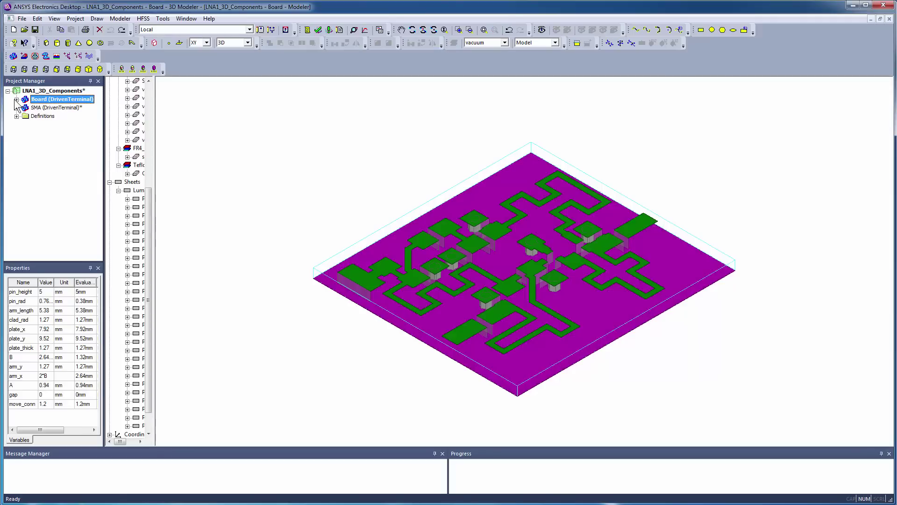
click(15, 99)
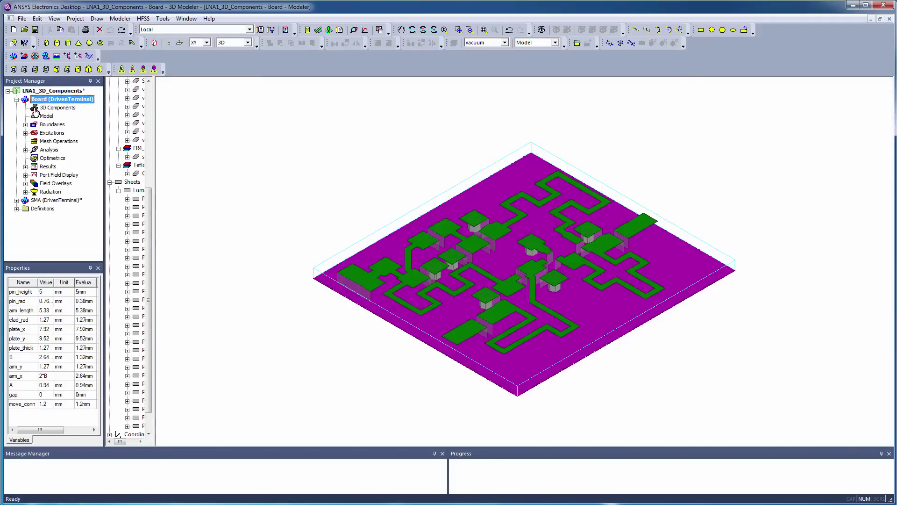
click(68, 108)
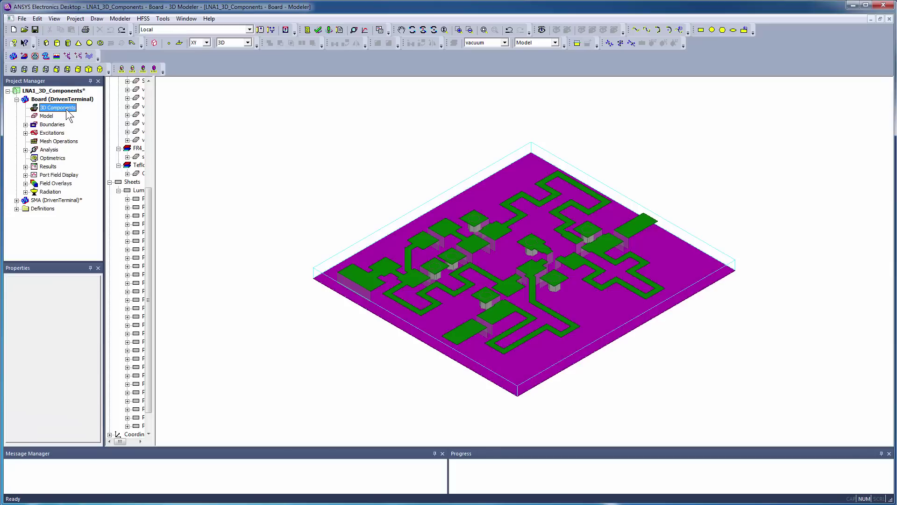
right_click(68, 114)
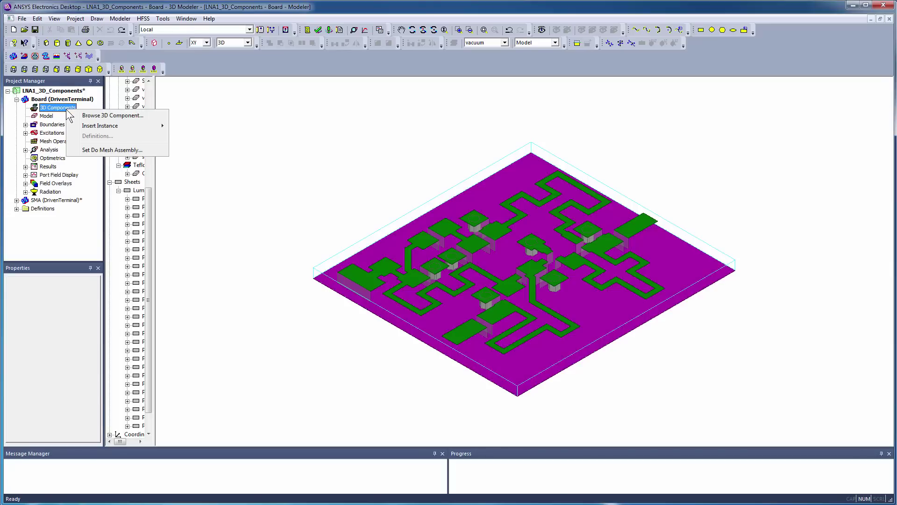
mouse_move(72, 126)
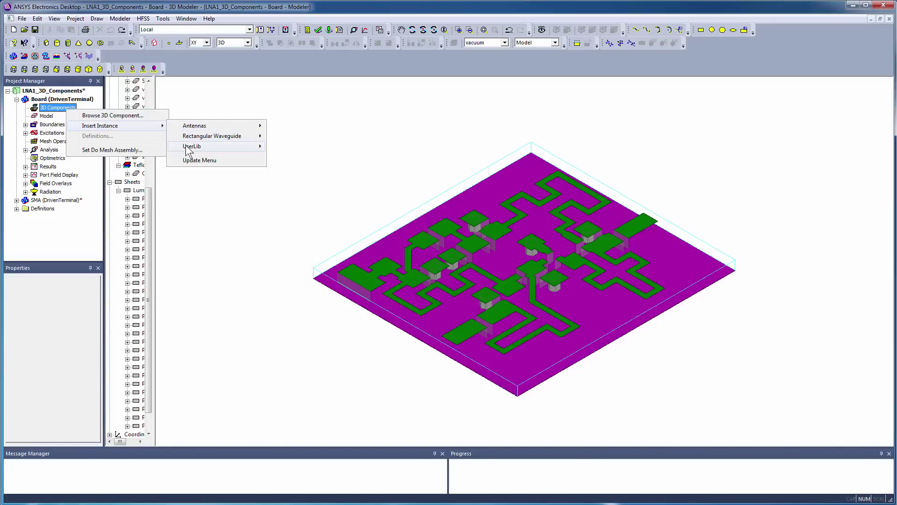
mouse_move(208, 145)
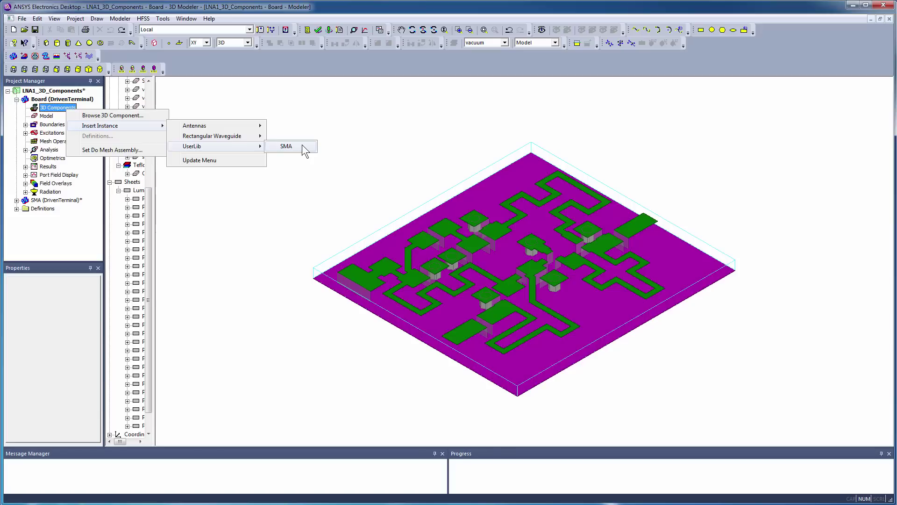
click(302, 146)
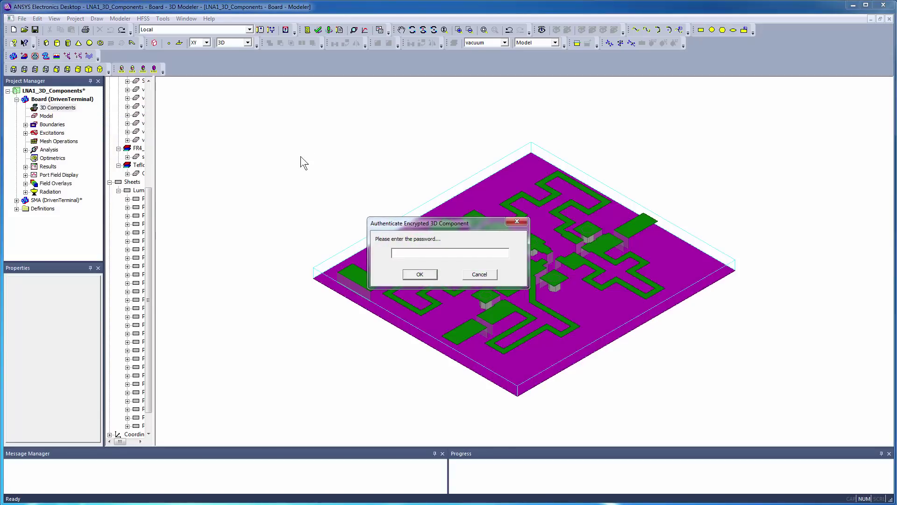
Authenticate with the component password, review Parameters, Image and Info, and place SMA1 in Global coordinates.
text(***)
key(Return)
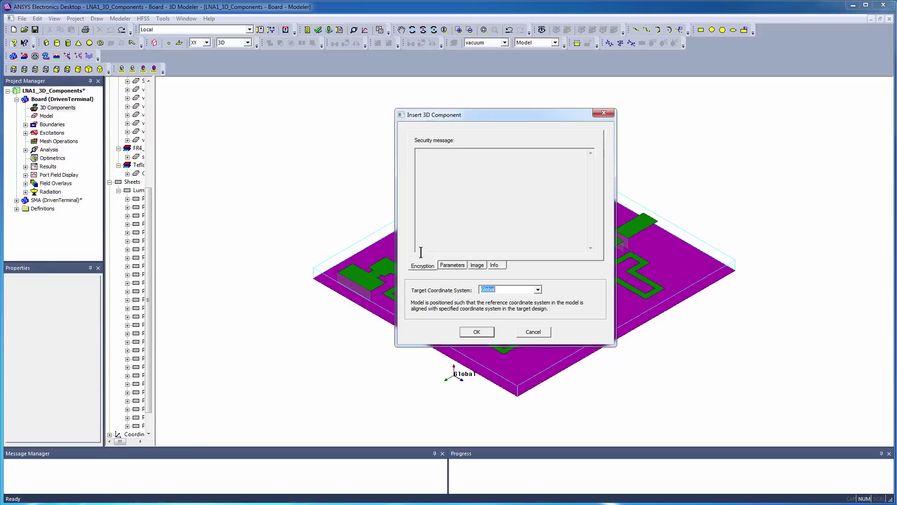
click(446, 266)
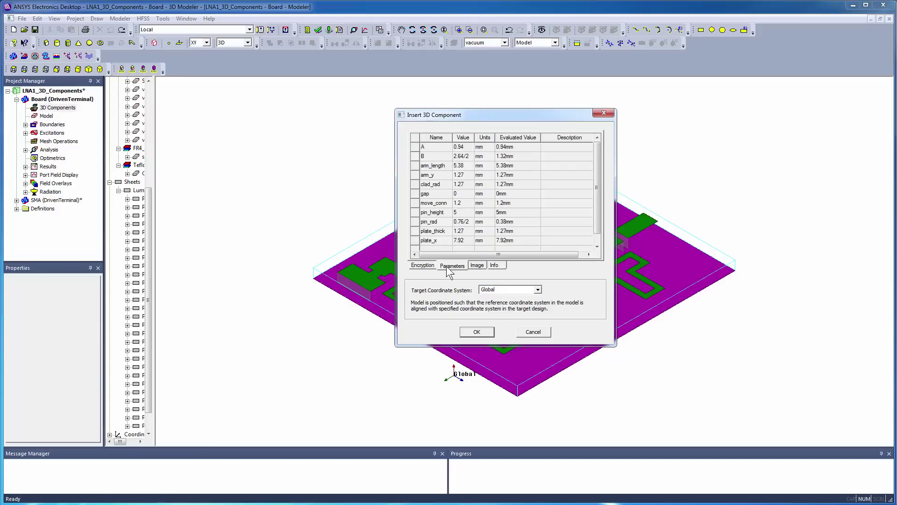
click(475, 265)
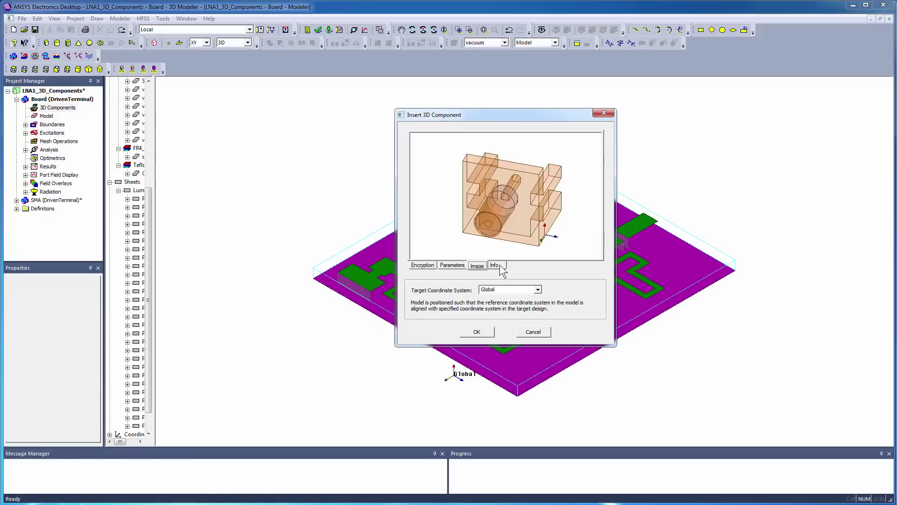
click(496, 266)
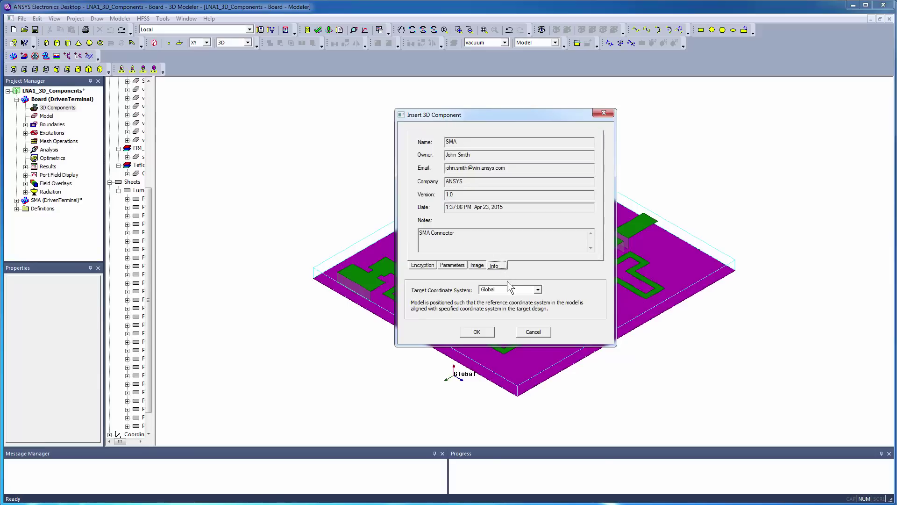
click(476, 333)
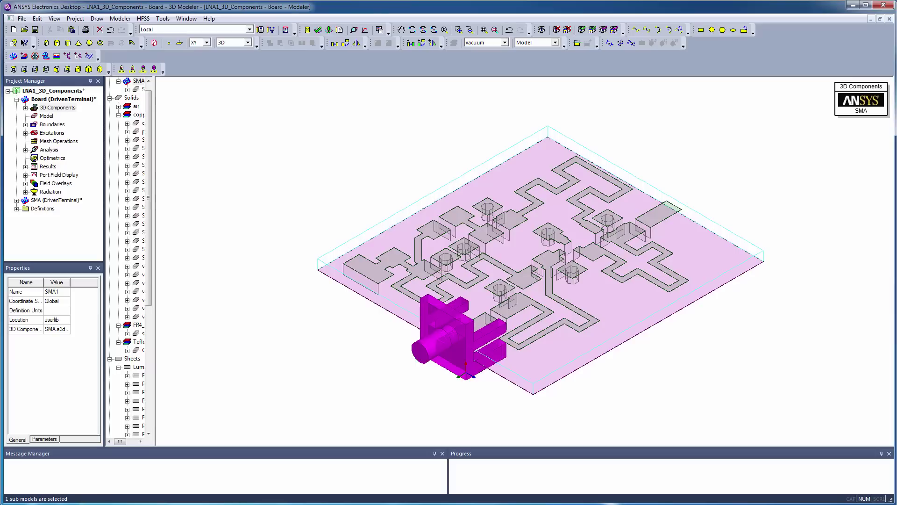
Inspect the SMA1_waveport port and its SMA1_pin_1_T1 terminal under Excitations, then collapse Excitations.
key(Escape)
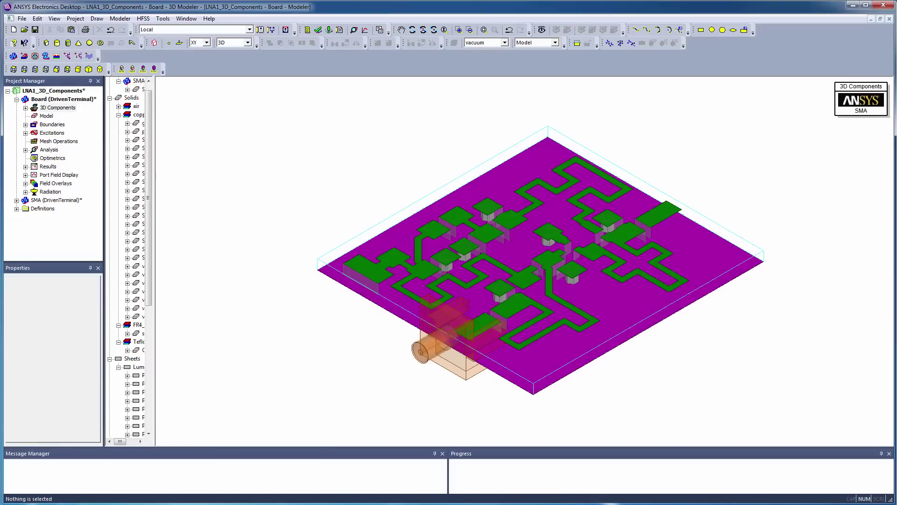
click(26, 133)
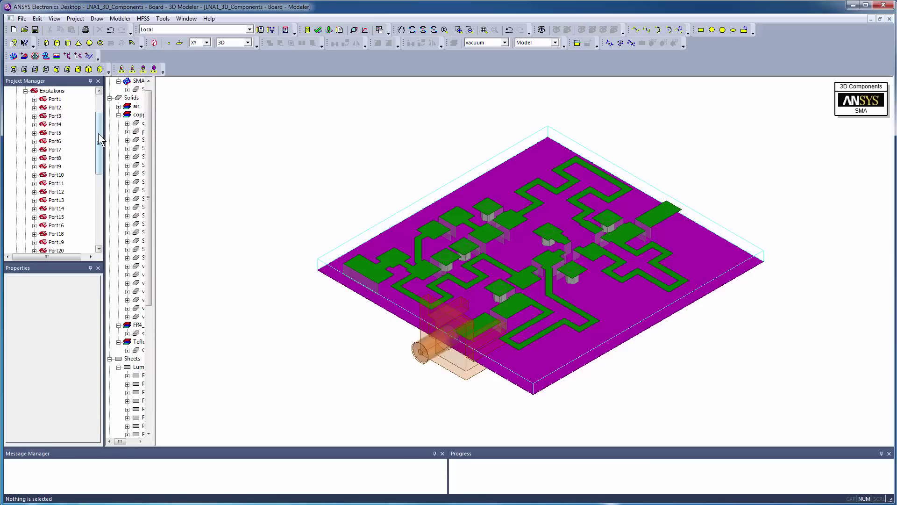
drag(98, 134, 97, 207)
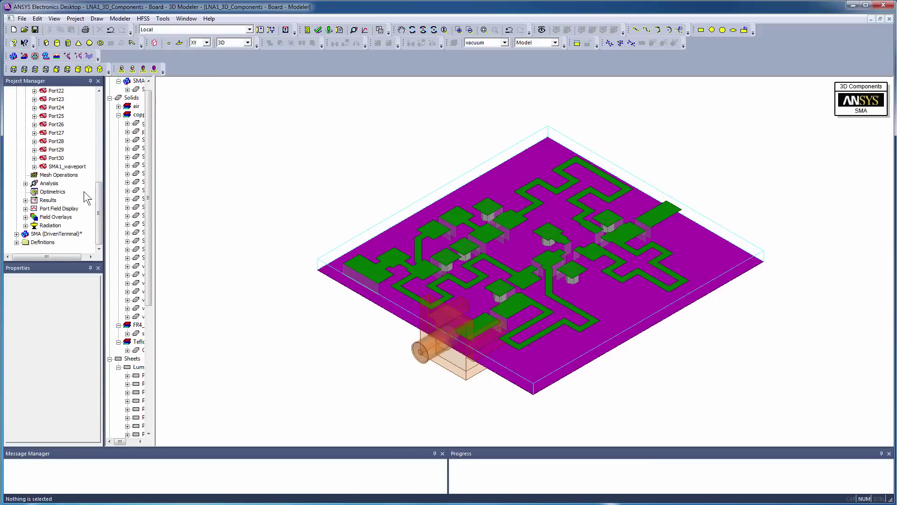
click(34, 167)
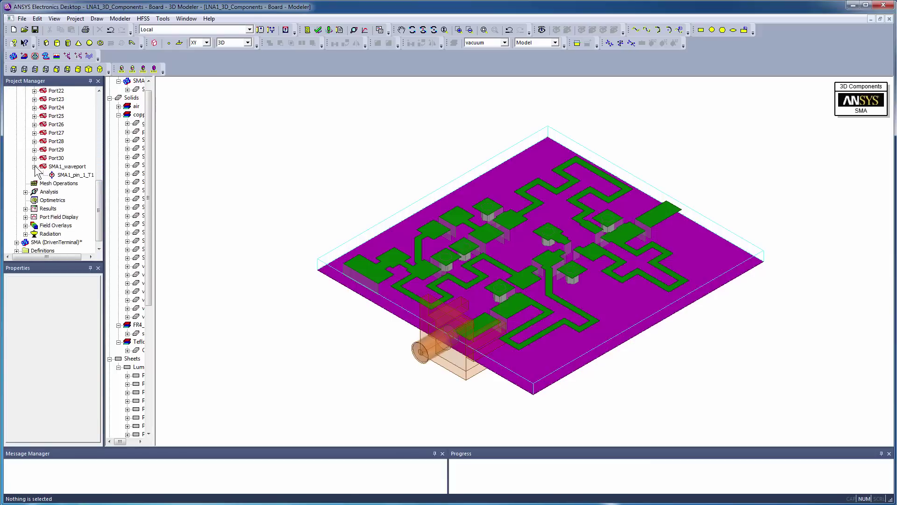
click(64, 167)
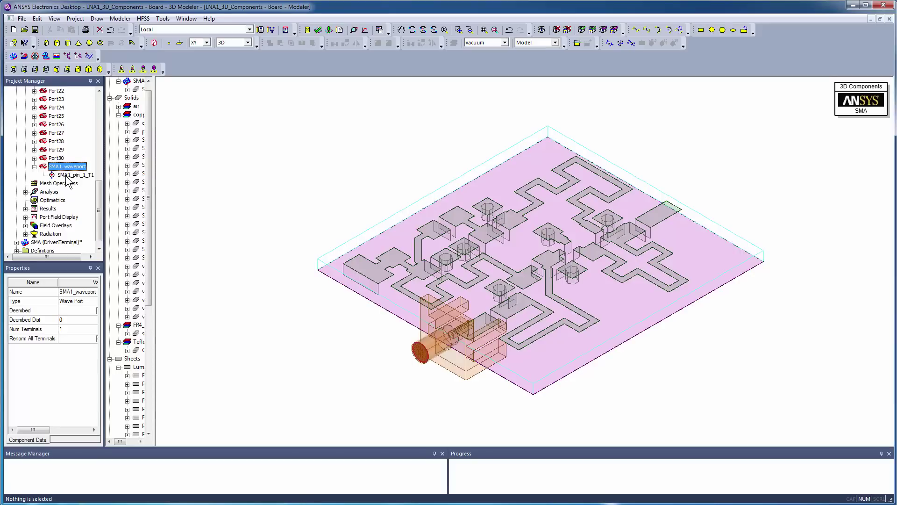
click(68, 175)
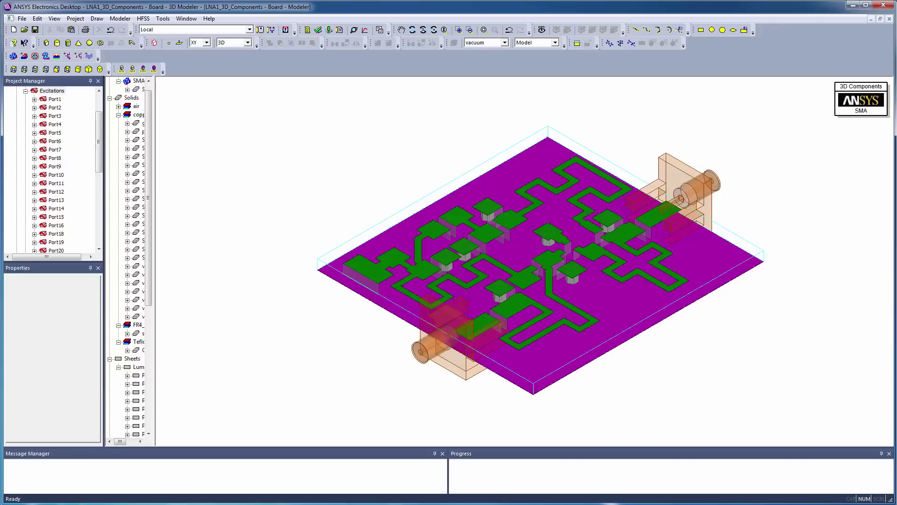
click(26, 90)
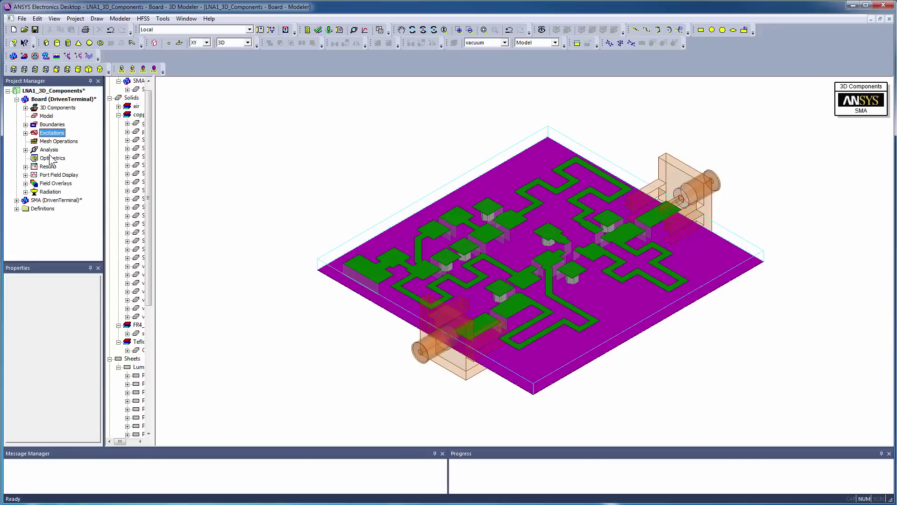
Expand Analysis and bring up the context menu of HFSS_Setup_1 (5 GHz, 10 passes, Delta S 0.02).
click(25, 150)
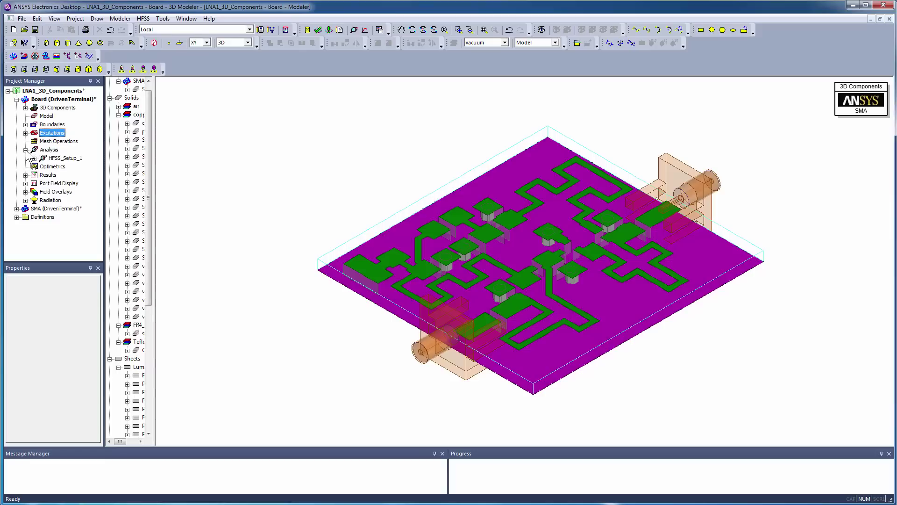
click(55, 158)
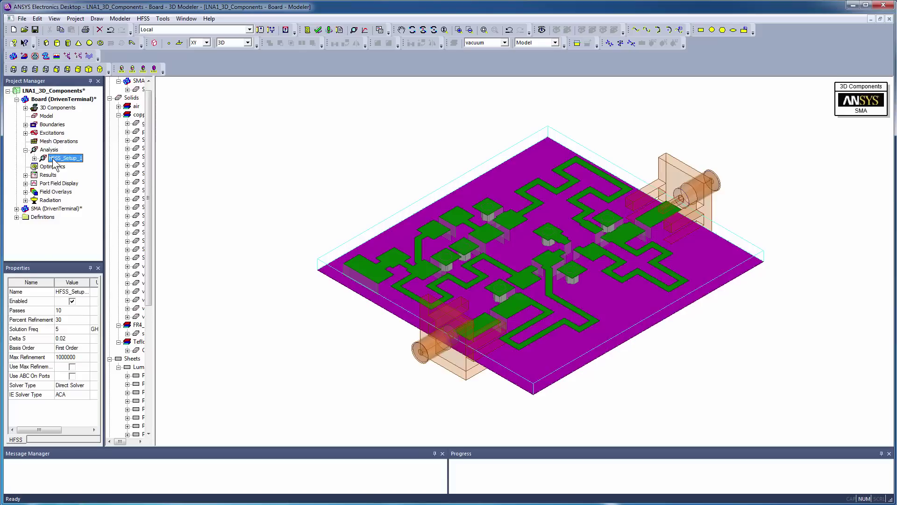
right_click(56, 161)
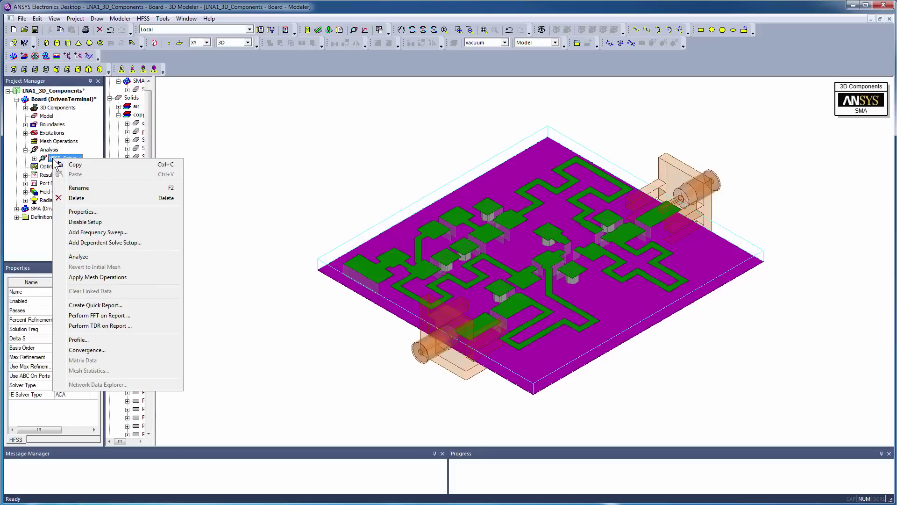
Run Analyze on HFSS_Setup_1 to solve the board with both SMA connectors.
click(58, 258)
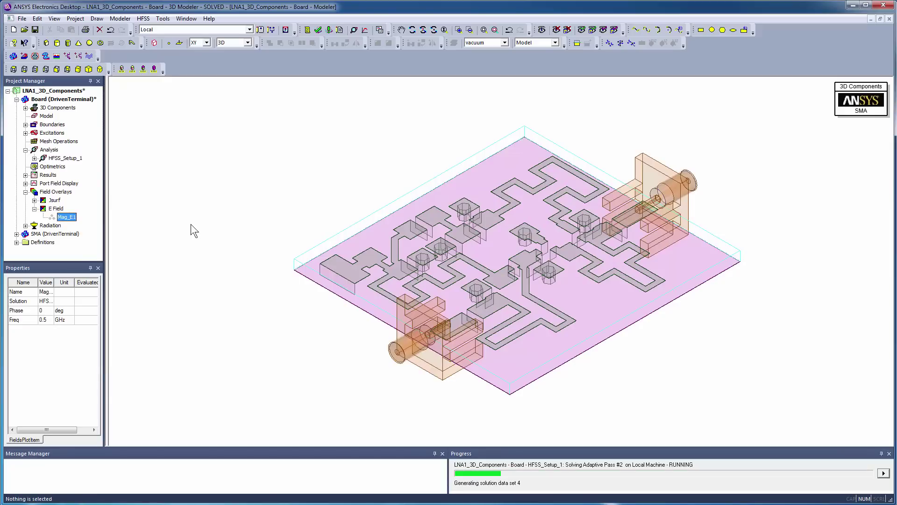